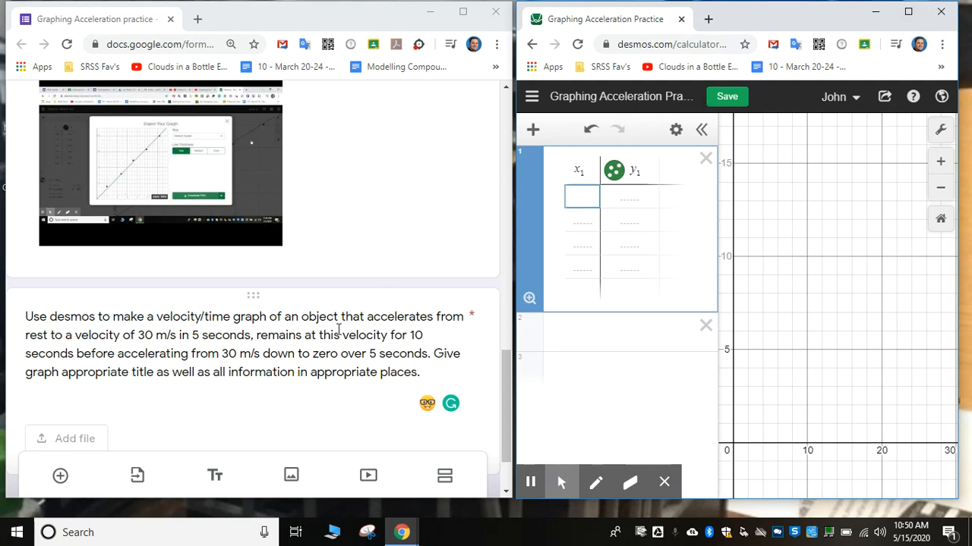
Maximize the calculator window and enter the points (0, 0) and (5, 30) in the table's first two rows
{"action": "left_click", "coordinate": [909, 13]}
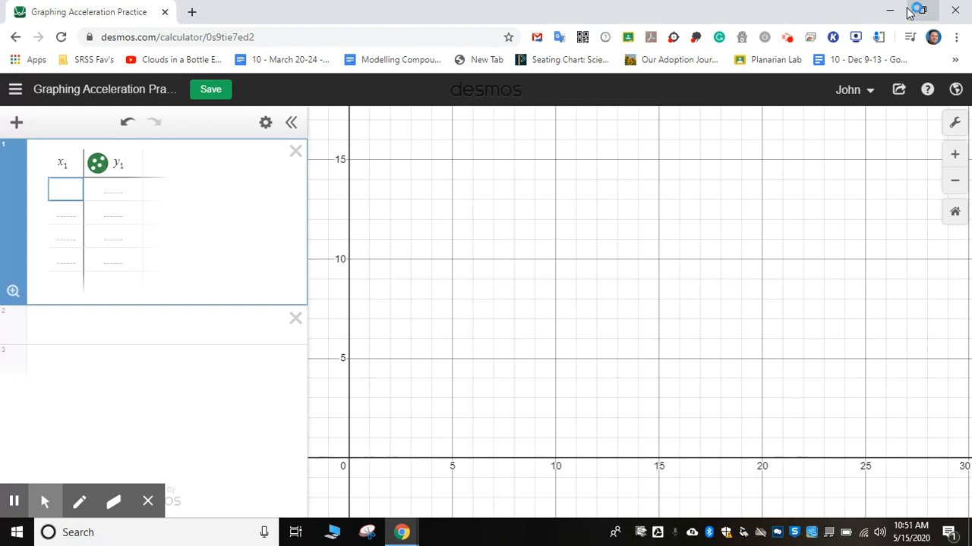
{"action": "type", "text": "0"}
{"action": "key", "text": "Tab"}
{"action": "type", "text": "0"}
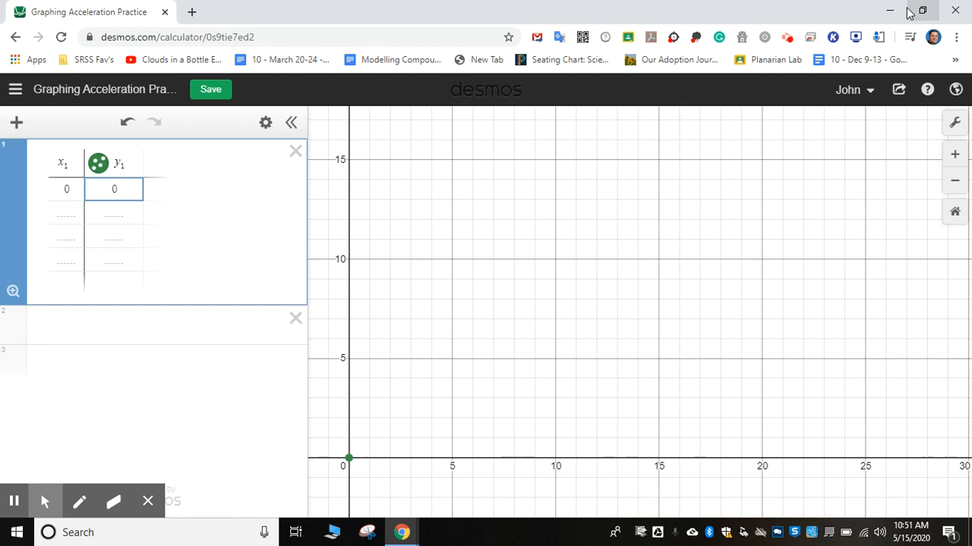
{"action": "key", "text": "Tab"}
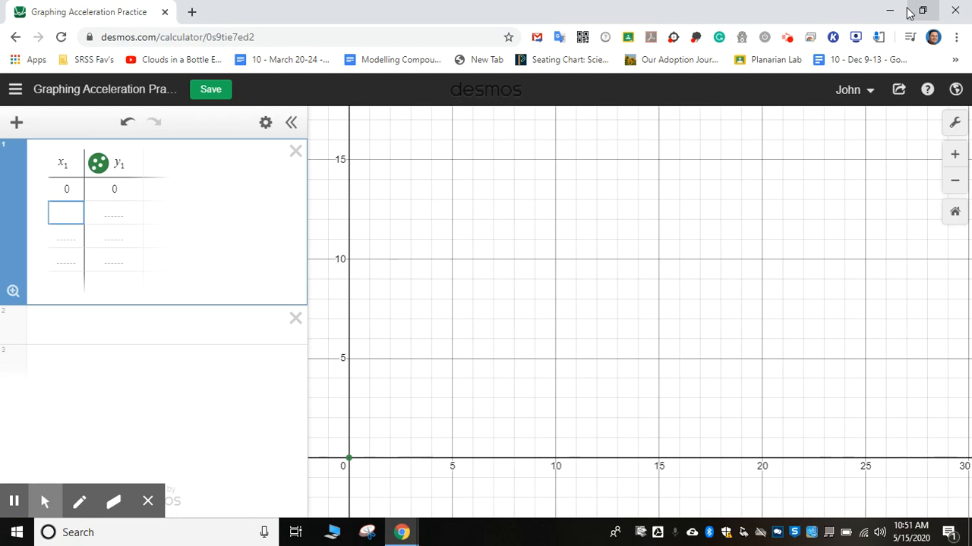
{"action": "type", "text": "3"}
{"action": "key", "text": "Tab"}
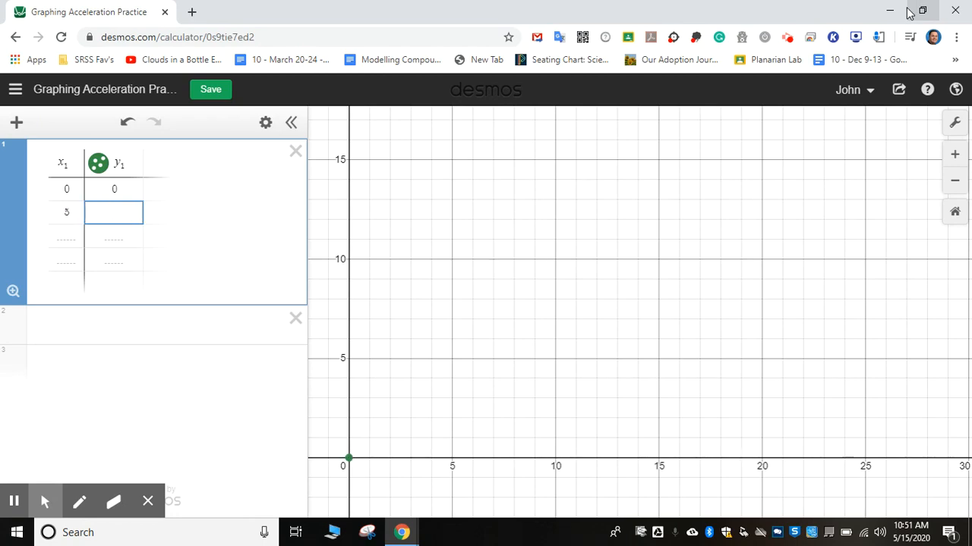
{"action": "type", "text": "30"}
{"action": "key", "text": "Tab"}
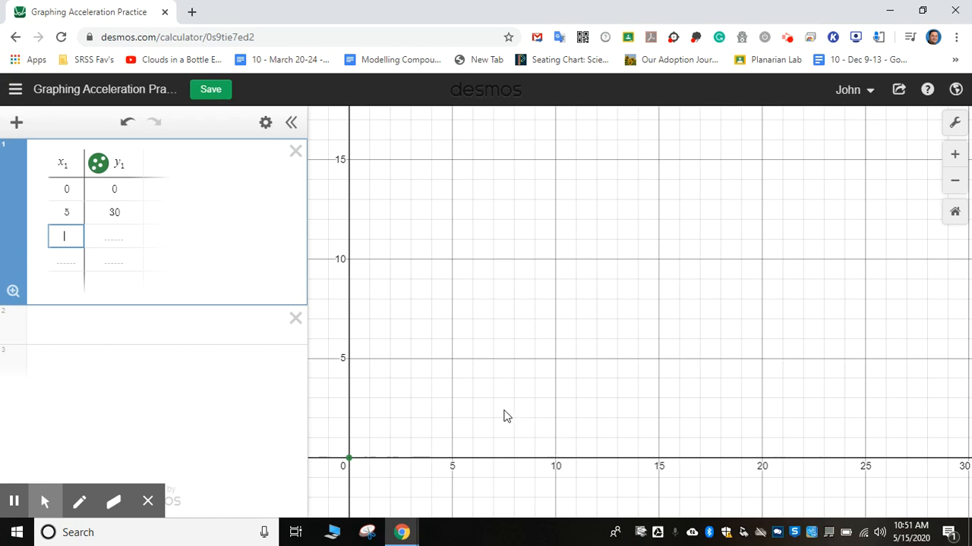
Fill in the third table row with an x value of 10 and a y value of 30
{"action": "type", "text": "10"}
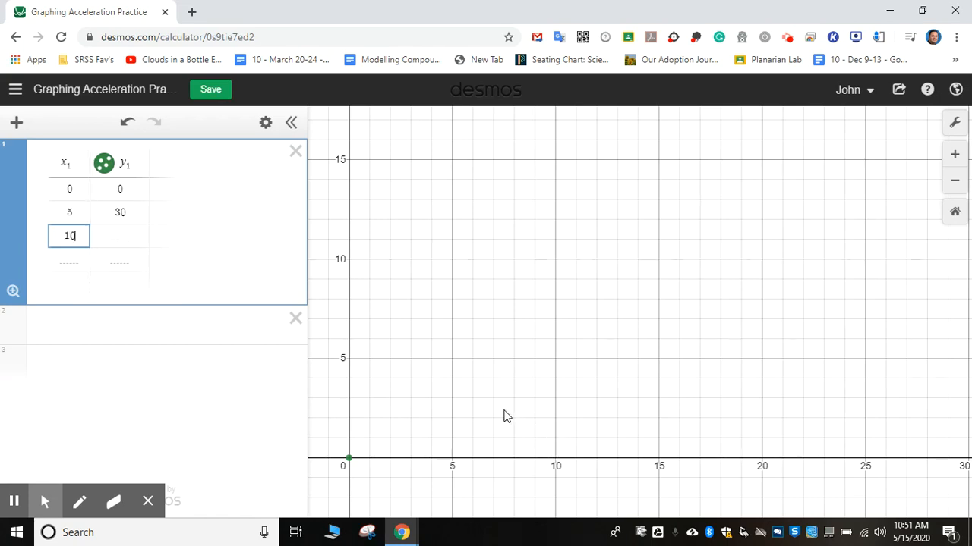
{"action": "key", "text": "Tab"}
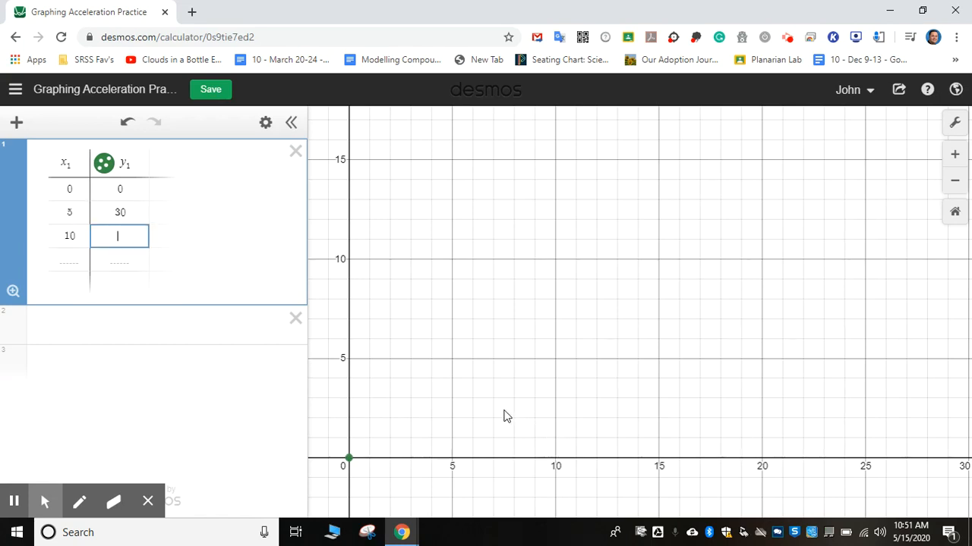
{"action": "type", "text": "30"}
Correct the x value in the third table row to 15
{"action": "key", "text": "shift+Tab"}
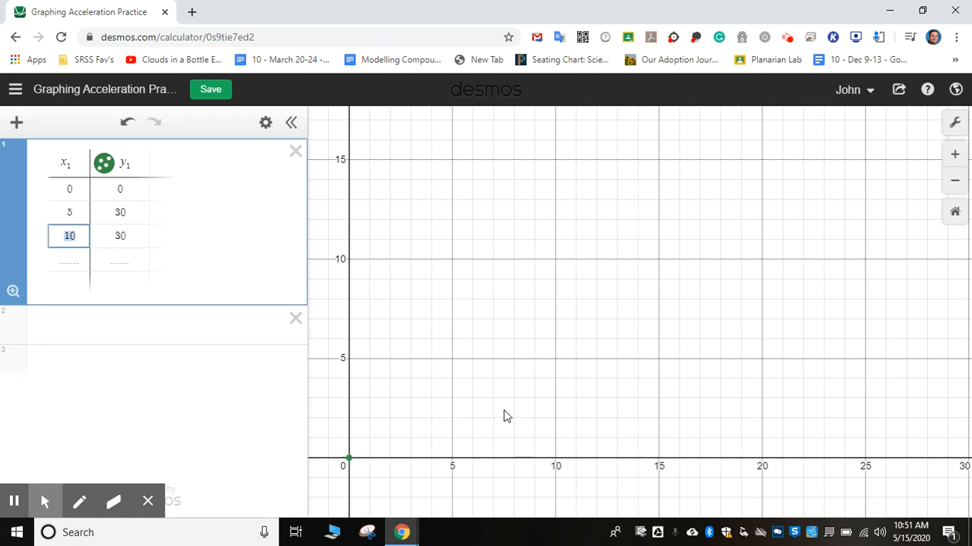
{"action": "key", "text": "Left"}
{"action": "key", "text": "Right"}
{"action": "key", "text": "BackSpace"}
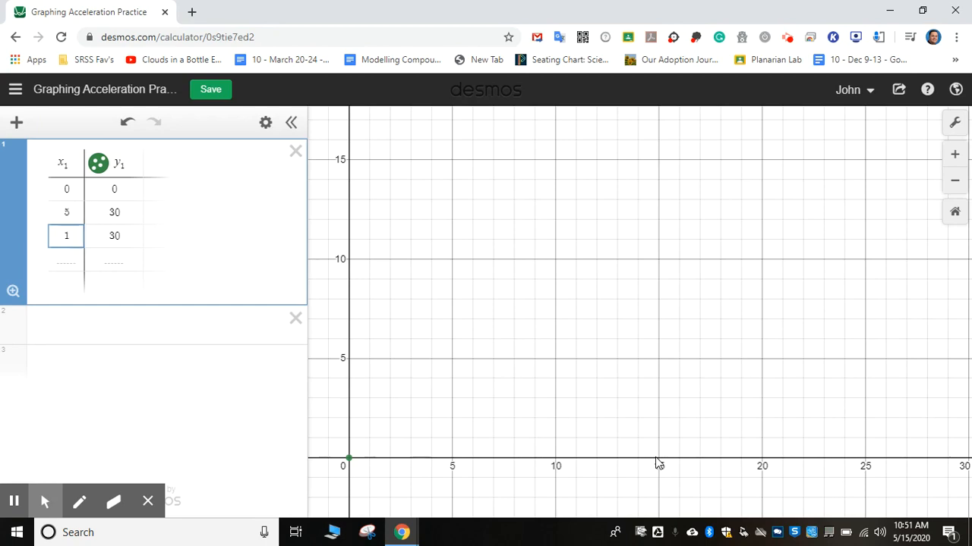
{"action": "type", "text": "5"}
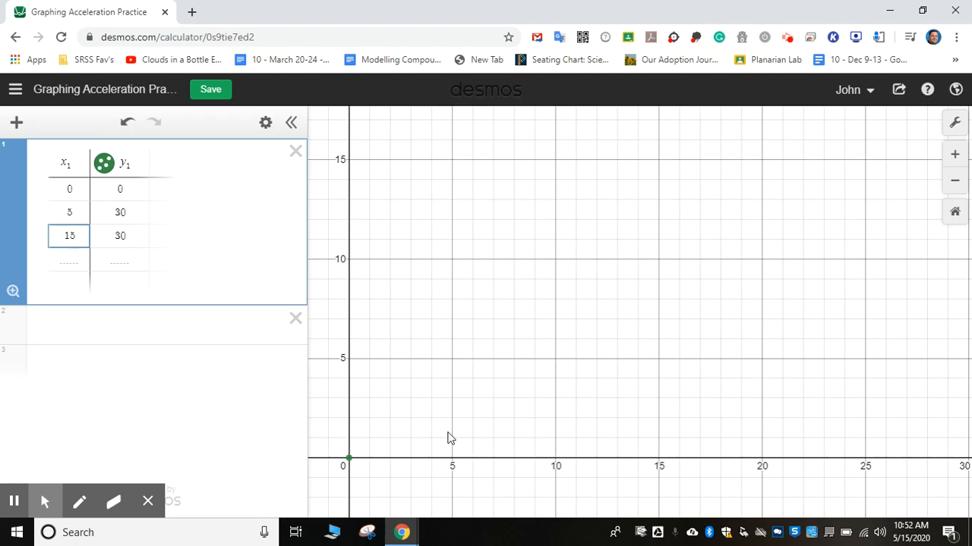
{"action": "key", "text": "Tab"}
{"action": "key", "text": "Tab"}
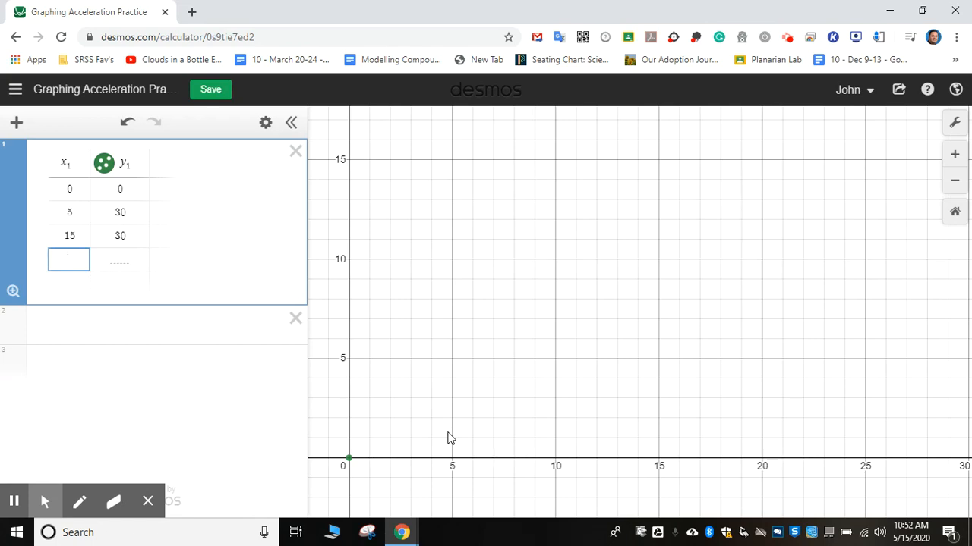
Fill in the fourth table row with an x value of 20 and a y value of 0
{"action": "left_click", "coordinate": [448, 438]}
{"action": "type", "text": "3"}
{"action": "key", "text": "BackSpace"}
{"action": "type", "text": "20"}
{"action": "key", "text": "Tab"}
{"action": "type", "text": "0"}
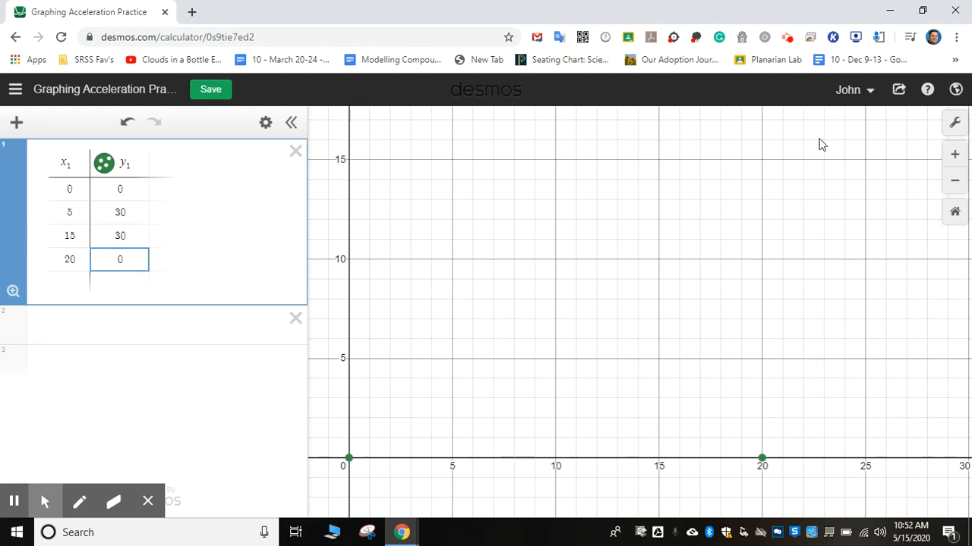
Set the upper limit of the x-axis to 25 and of the y-axis to 35 in the graph settings
{"action": "left_click", "coordinate": [957, 127]}
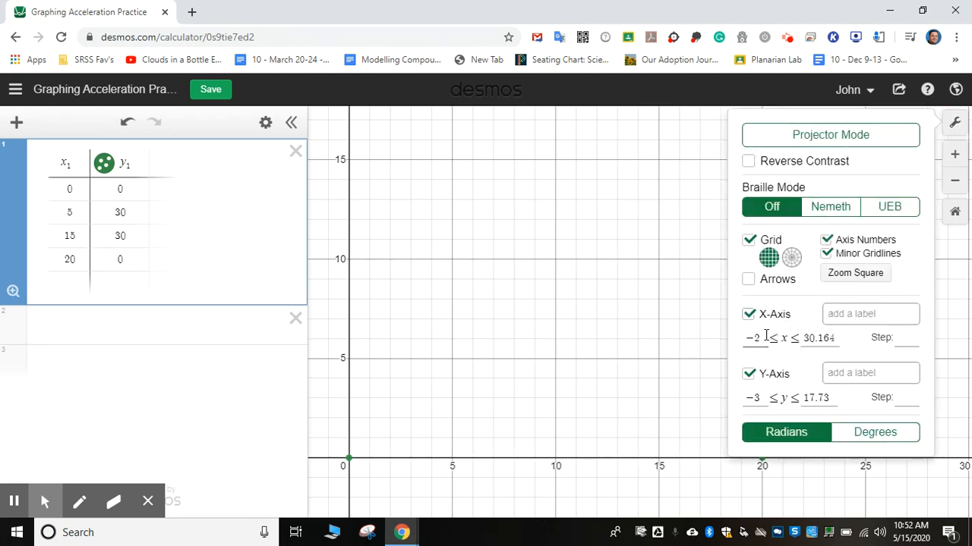
{"action": "left_click", "coordinate": [761, 338]}
{"action": "left_click_drag", "start_coordinate": [806, 338], "coordinate": [868, 346]}
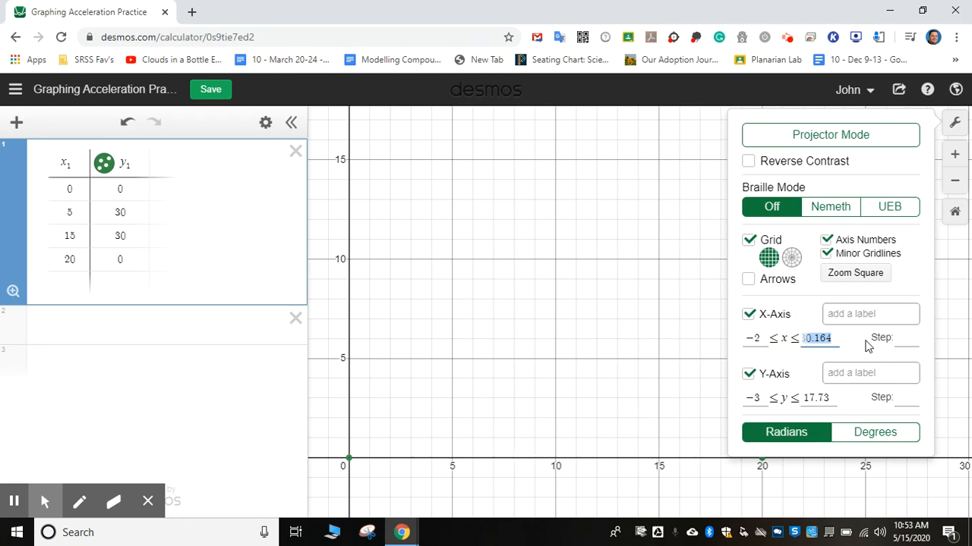
{"action": "type", "text": "25"}
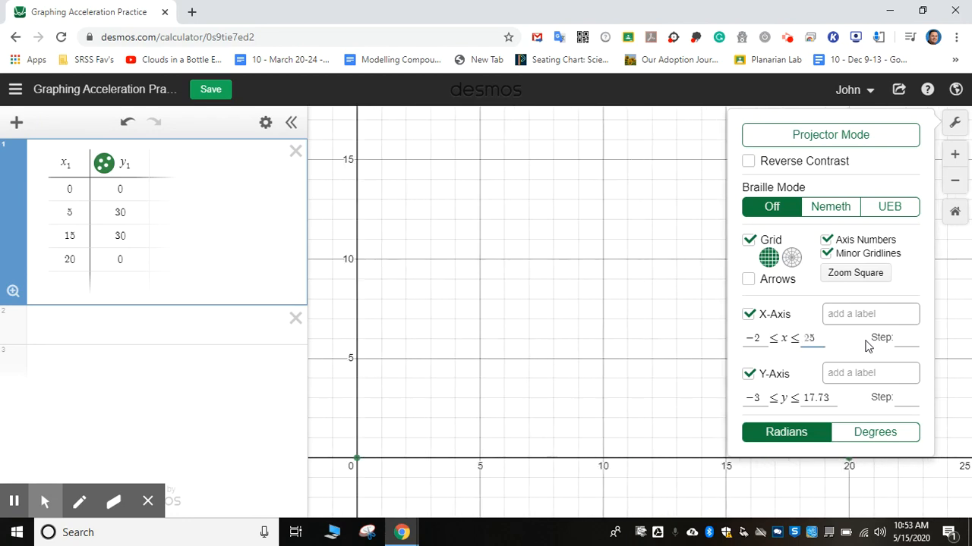
{"action": "left_click", "coordinate": [834, 398]}
{"action": "left_click_drag", "start_coordinate": [819, 398], "coordinate": [762, 401]}
{"action": "type", "text": "35"}
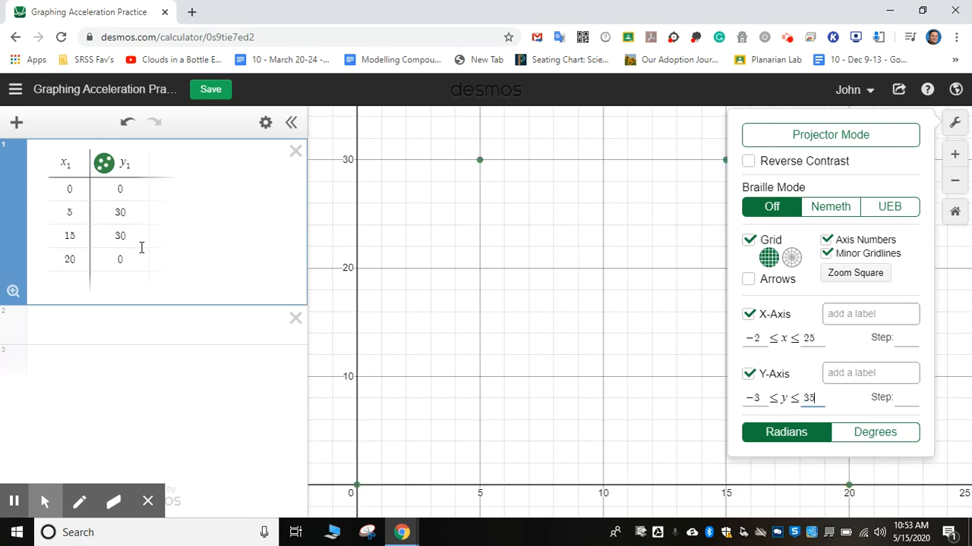
{"action": "left_click", "coordinate": [950, 124]}
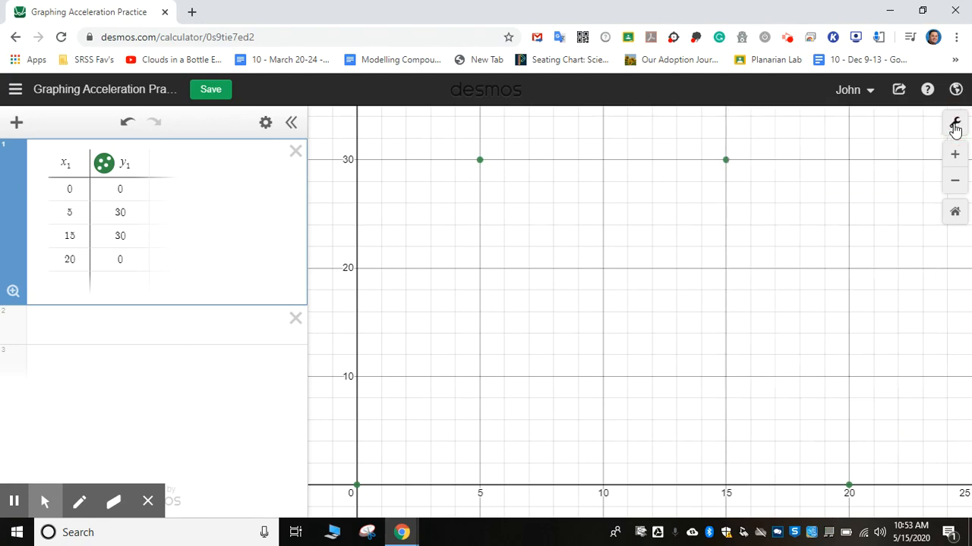
Display the coordinates of each of the four plotted points on the graph
{"action": "left_click", "coordinate": [357, 487]}
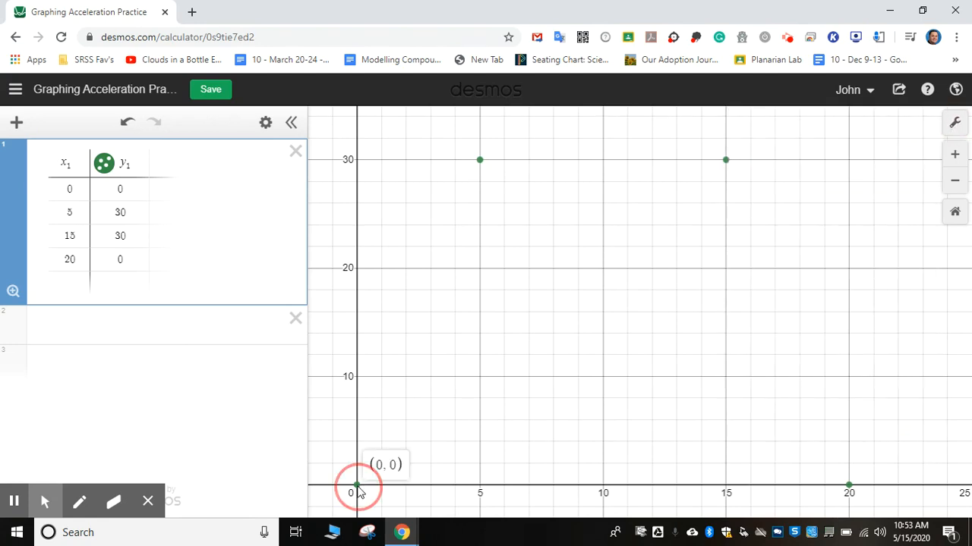
{"action": "left_click", "coordinate": [479, 160]}
{"action": "left_click", "coordinate": [727, 161]}
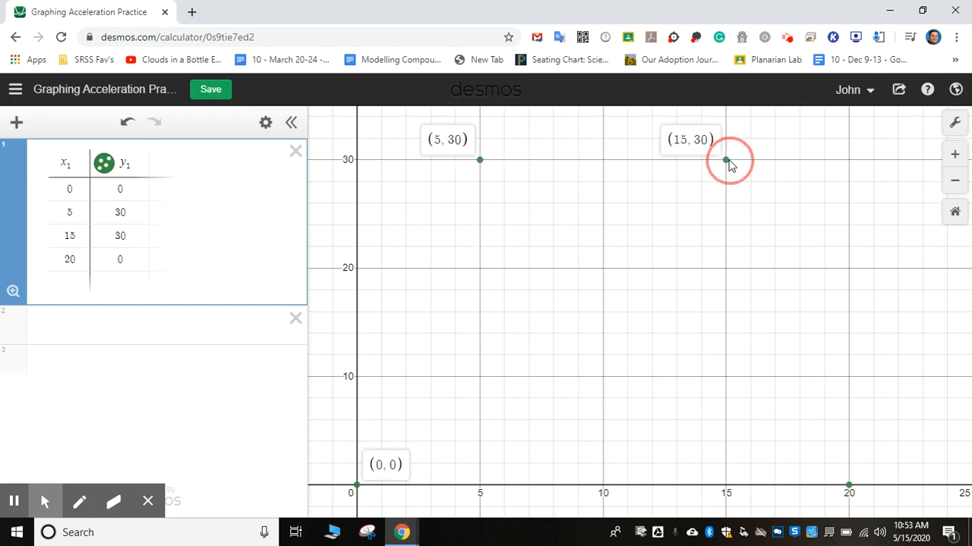
{"action": "left_click", "coordinate": [848, 487]}
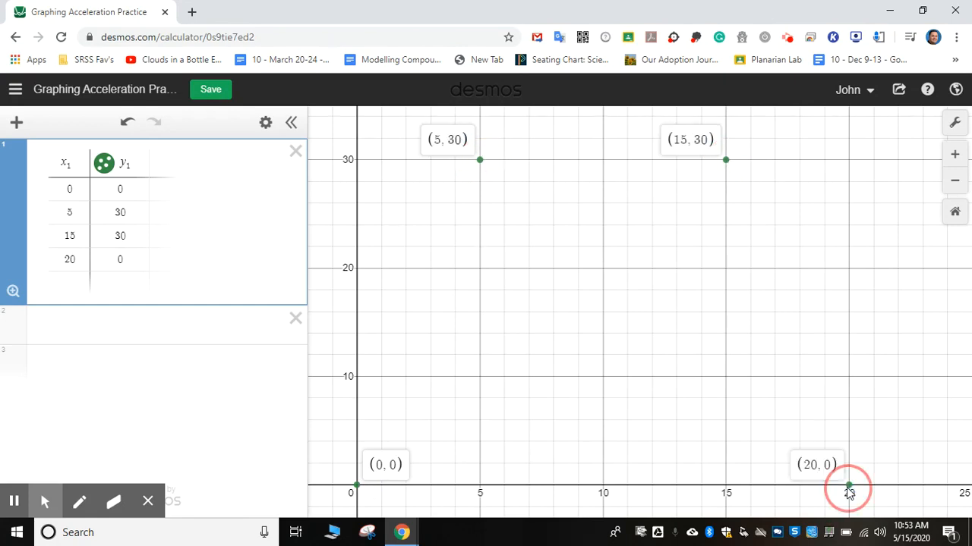
Undo and redo the last y-axis limit change, and dismiss the point coordinate labels
{"action": "key", "text": "ctrl+z"}
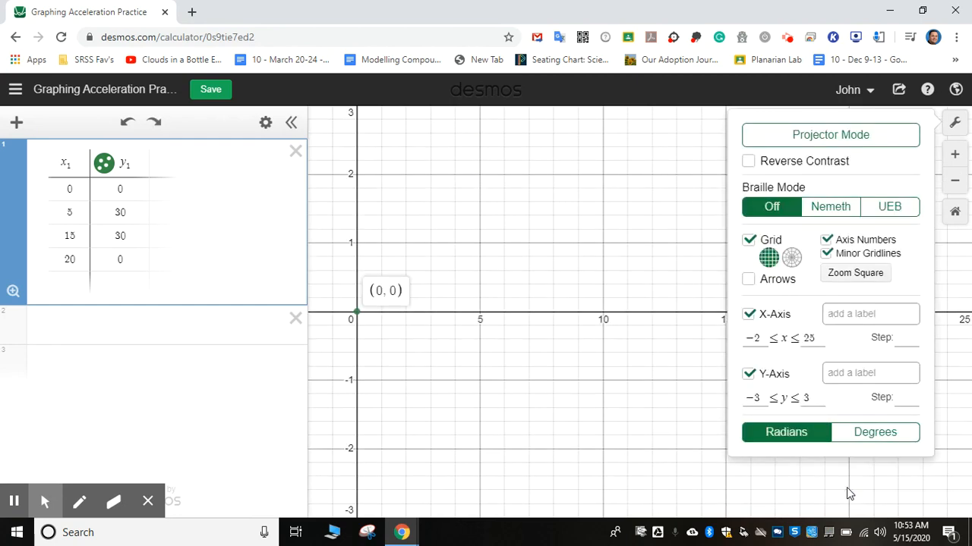
{"action": "key", "text": "ctrl+y"}
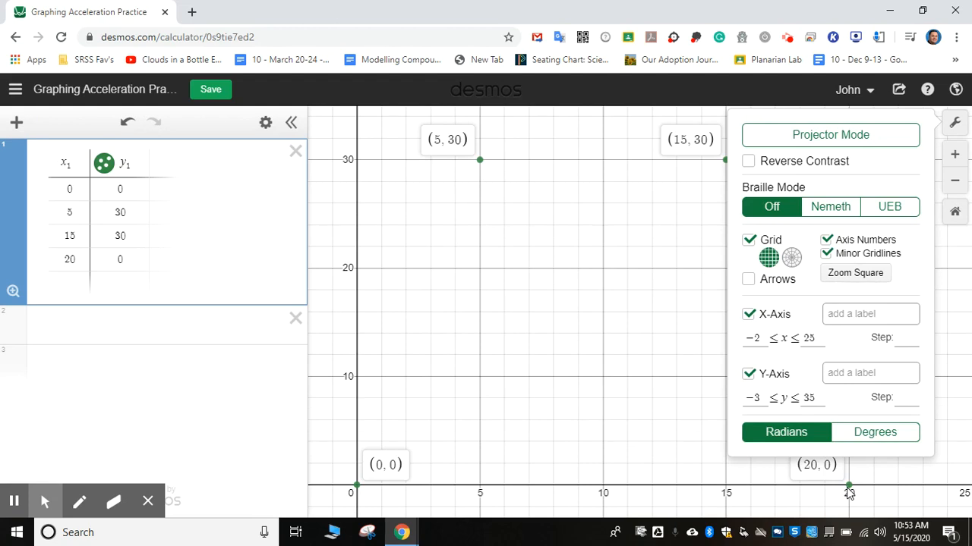
{"action": "left_click", "coordinate": [658, 338]}
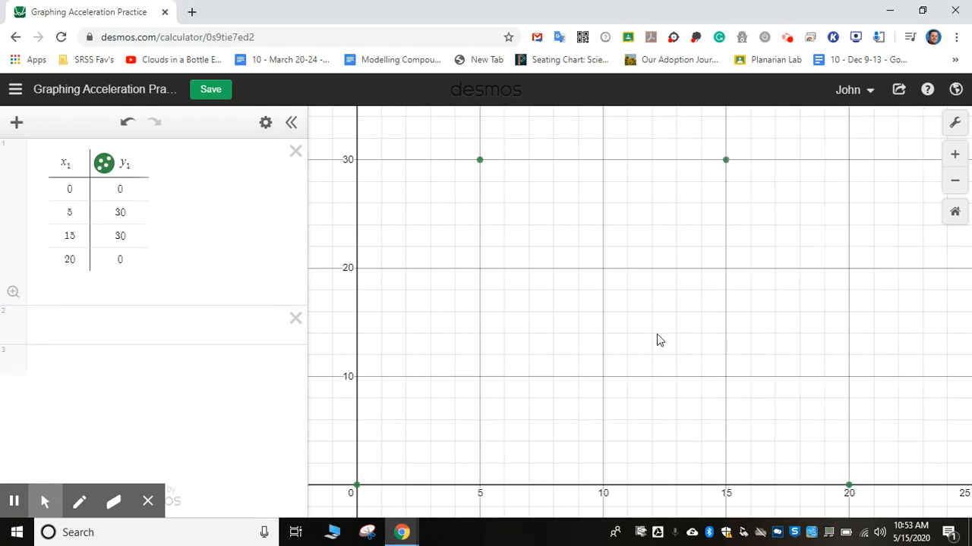
Label the x-axis "time (s)" in the graph settings
{"action": "left_click", "coordinate": [954, 129]}
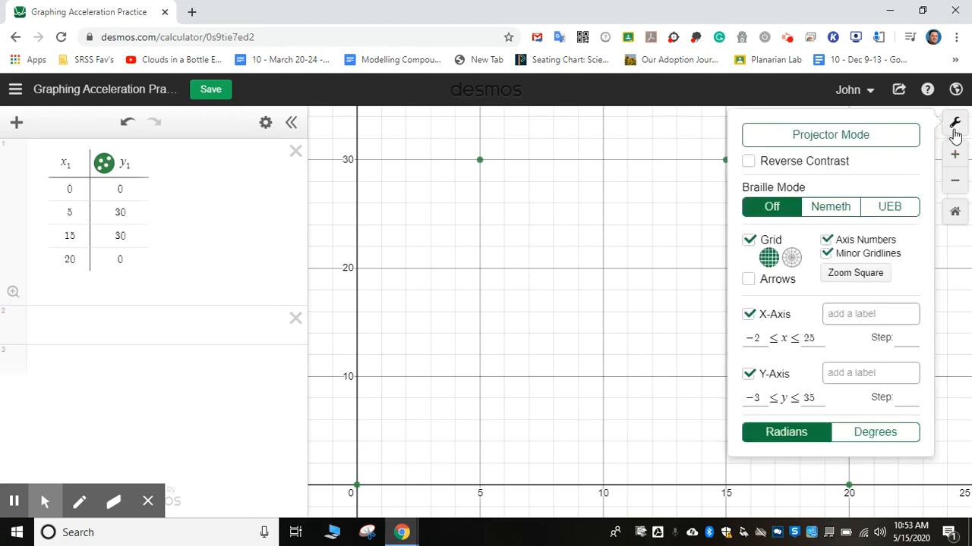
{"action": "left_click", "coordinate": [844, 316]}
{"action": "type", "text": "time ("}
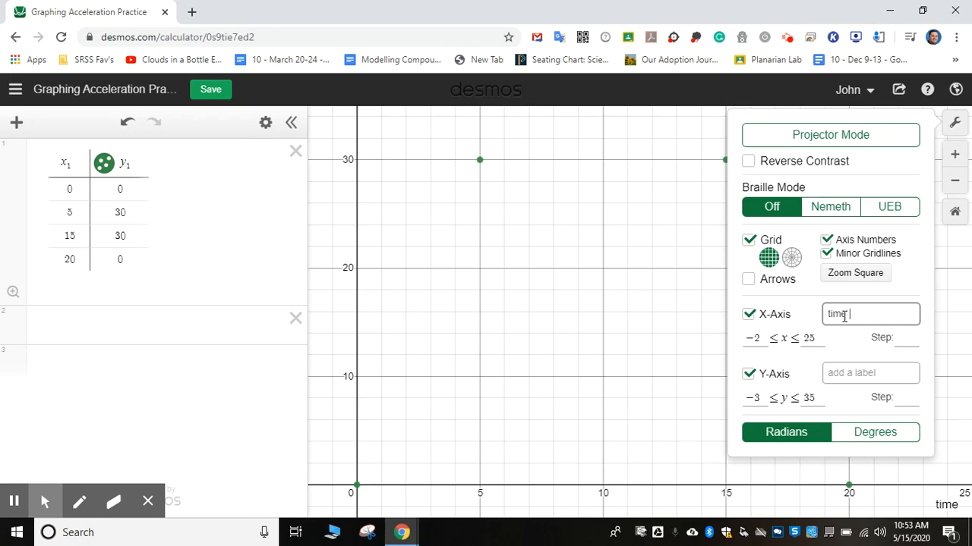
{"action": "type", "text": "s)"}
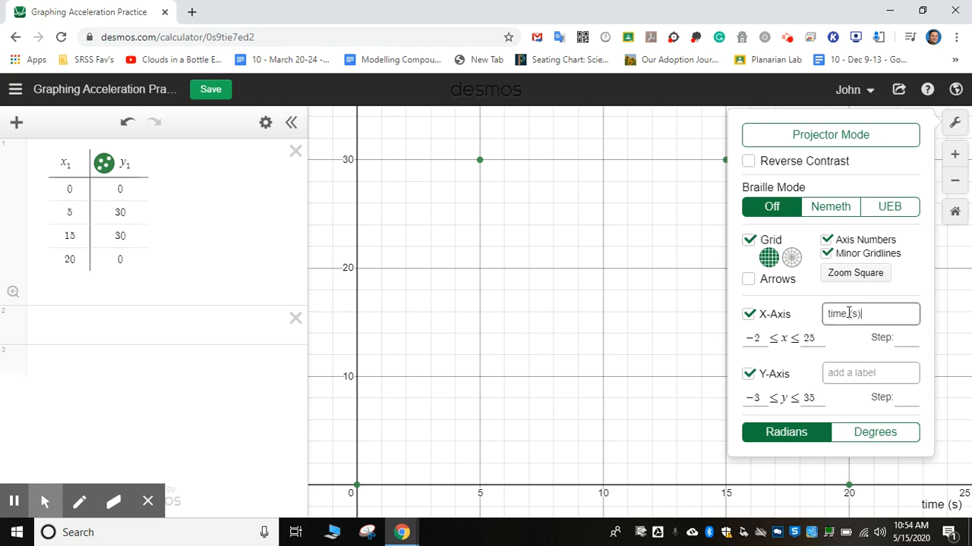
Label the y-axis "velocity (m/s)" and close the graph settings
{"action": "left_click", "coordinate": [855, 373]}
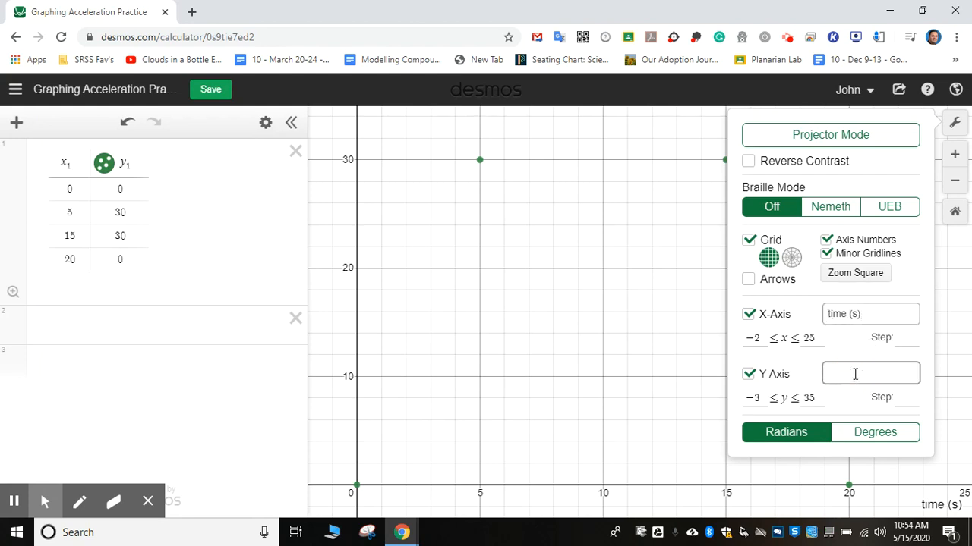
{"action": "type", "text": "velocity"}
{"action": "key", "text": "Tab"}
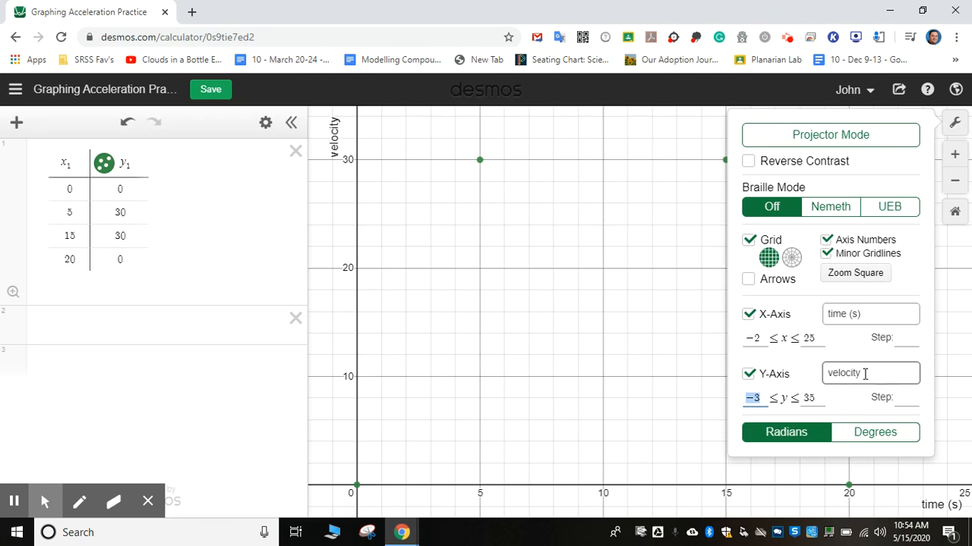
{"action": "left_click", "coordinate": [862, 374]}
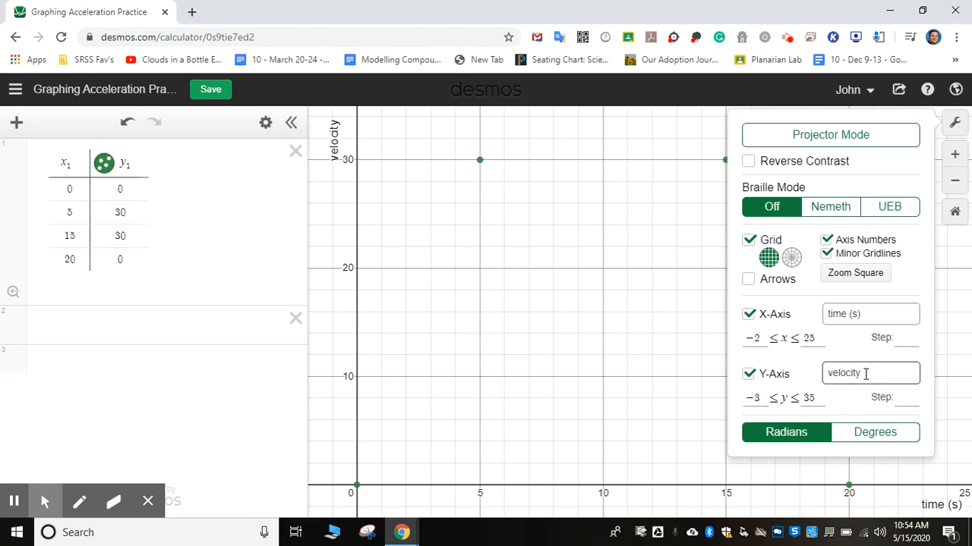
{"action": "type", "text": "(m"}
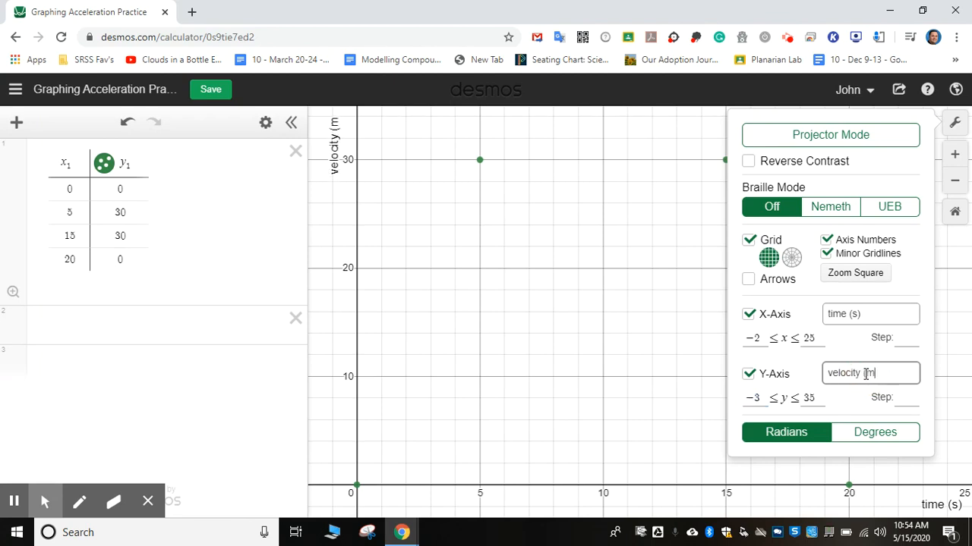
{"action": "type", "text": "/s)"}
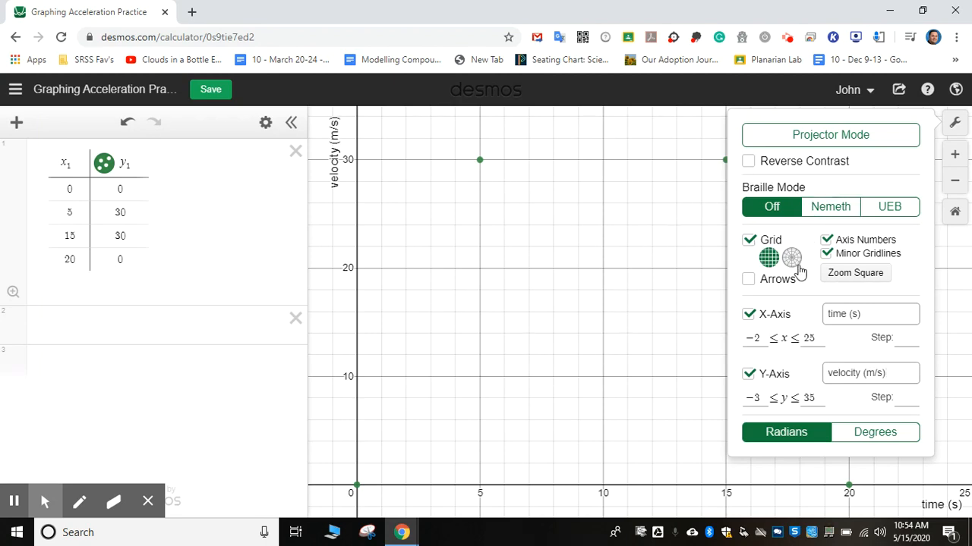
{"action": "left_click", "coordinate": [953, 128]}
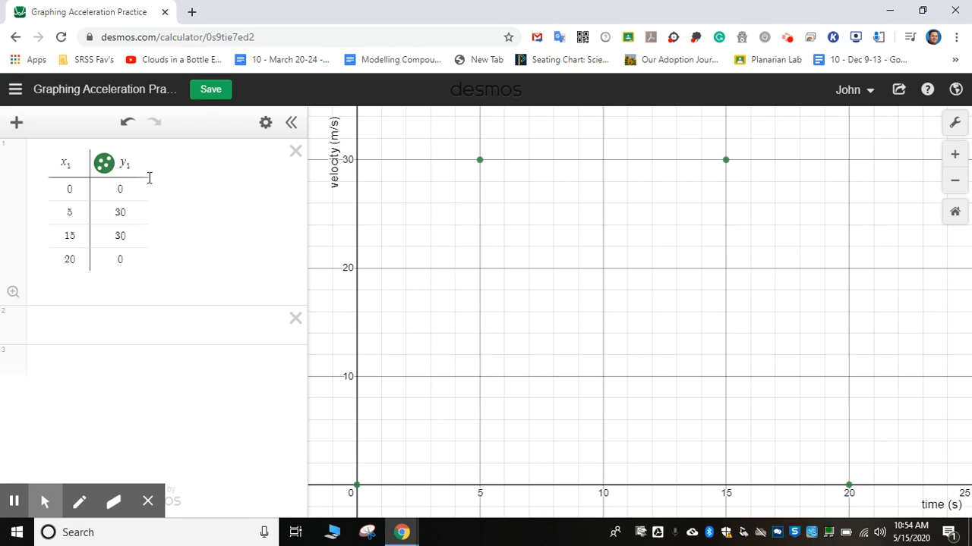
Turn on lines for the y₁ column so the plotted points are connected
{"action": "left_click", "coordinate": [105, 166]}
{"action": "left_click", "coordinate": [105, 170]}
{"action": "left_click", "coordinate": [104, 164]}
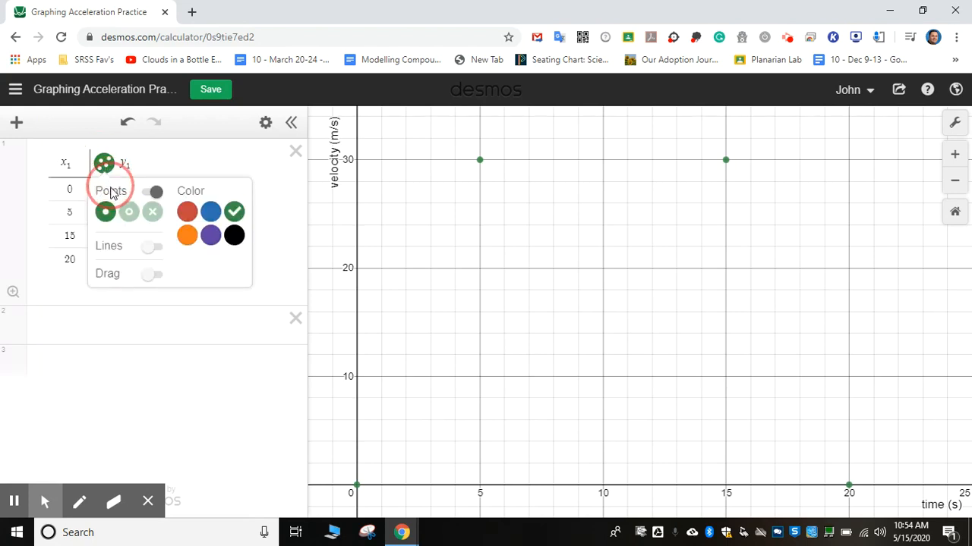
{"action": "left_click", "coordinate": [153, 247]}
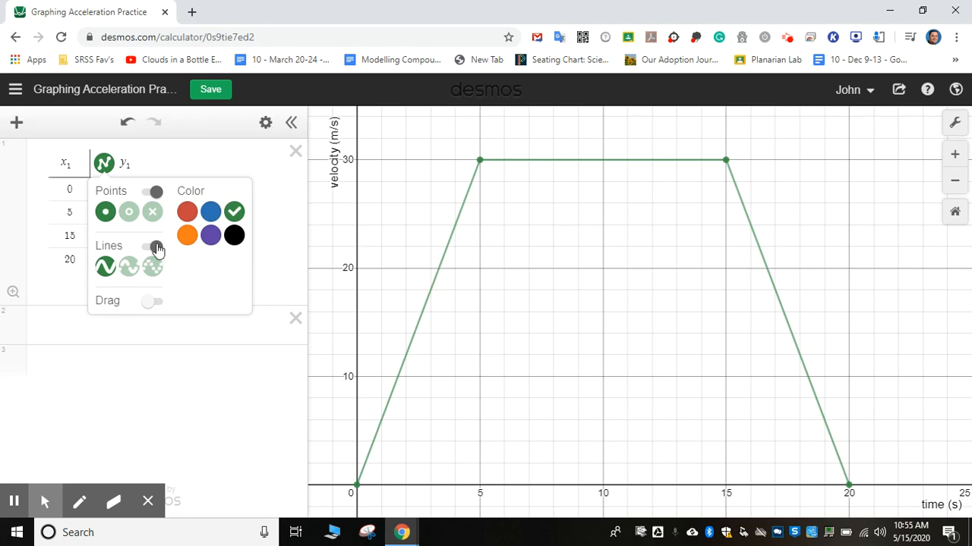
Try red and purple for the y₁ points and lines, and settle on blue
{"action": "left_click", "coordinate": [187, 211]}
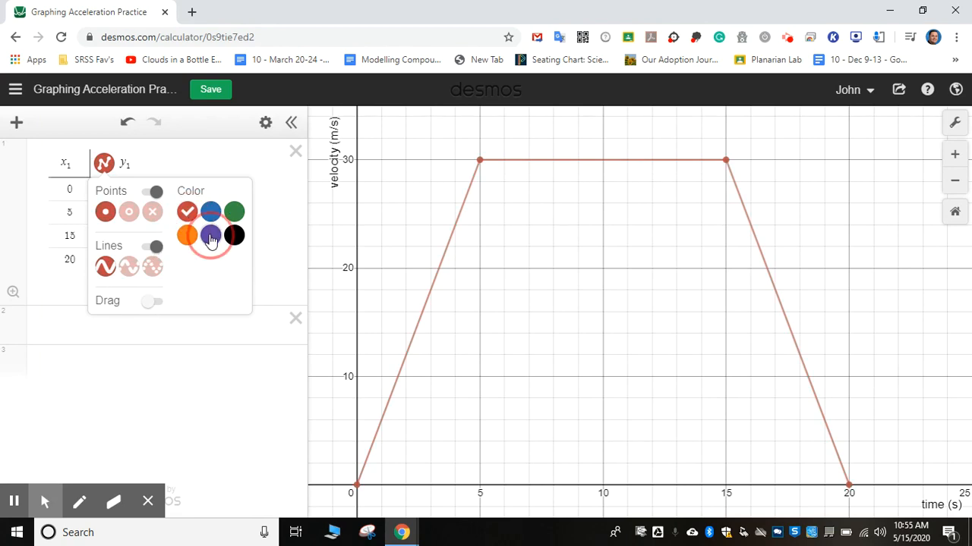
{"action": "left_click", "coordinate": [210, 236]}
{"action": "left_click", "coordinate": [212, 213]}
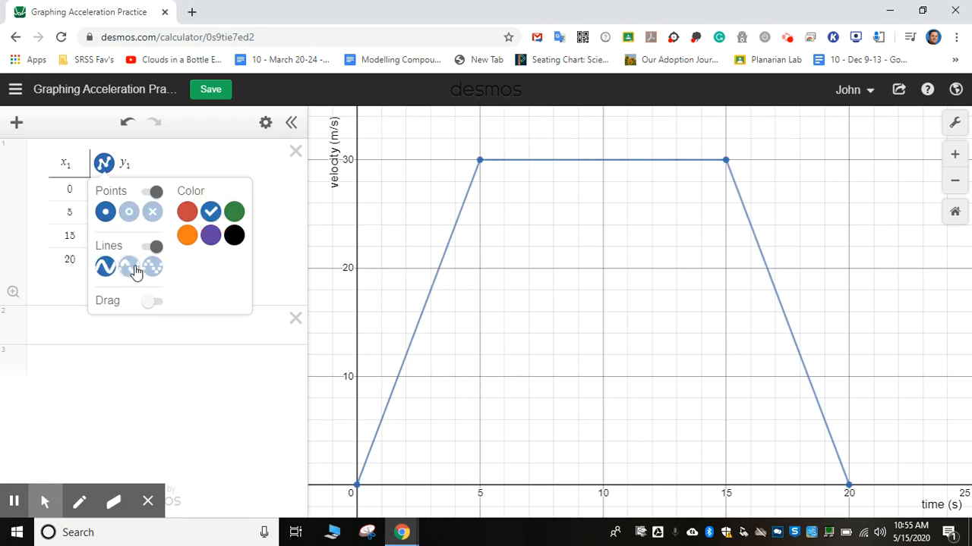
Try the dashed and dotted line styles for the y₁ data, return to solid, and close the style options
{"action": "left_click", "coordinate": [131, 269]}
{"action": "left_click", "coordinate": [151, 267]}
{"action": "left_click", "coordinate": [106, 271]}
{"action": "left_click", "coordinate": [160, 166]}
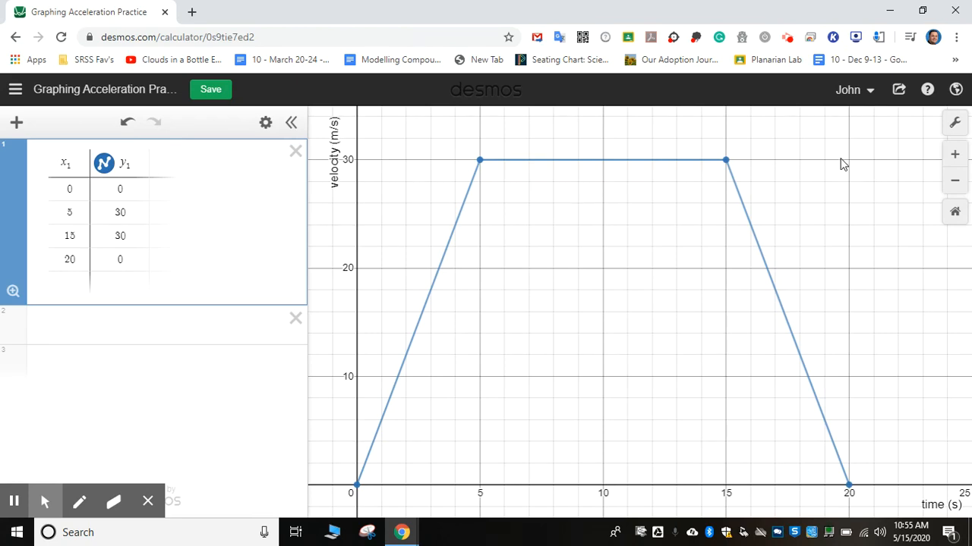
Turn on Projector Mode for the graph and close the graph settings
{"action": "left_click", "coordinate": [955, 126]}
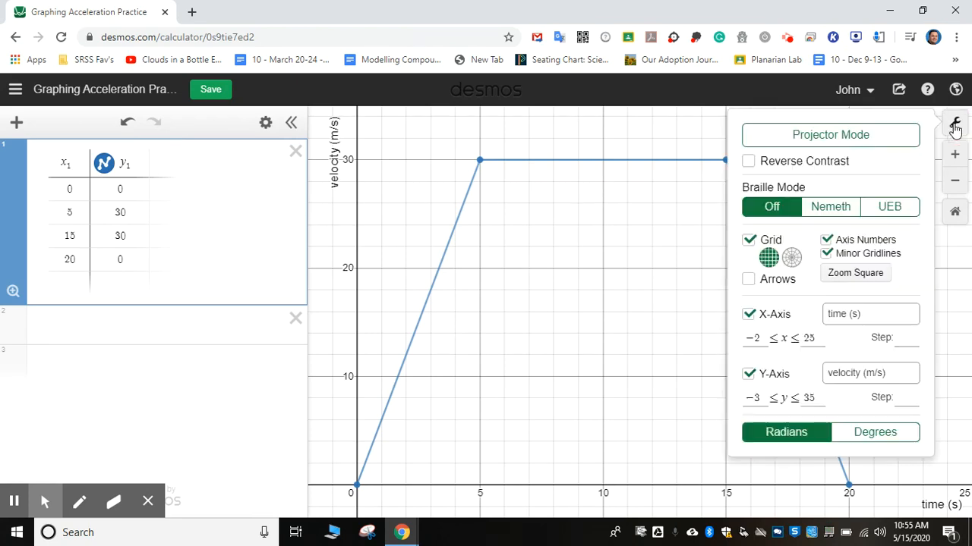
{"action": "left_click", "coordinate": [867, 135]}
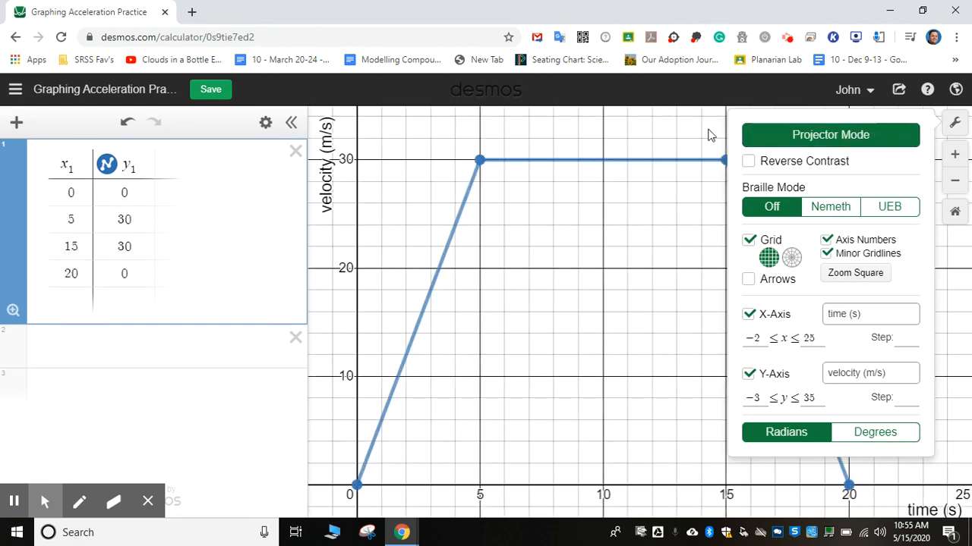
{"action": "left_click", "coordinate": [705, 134]}
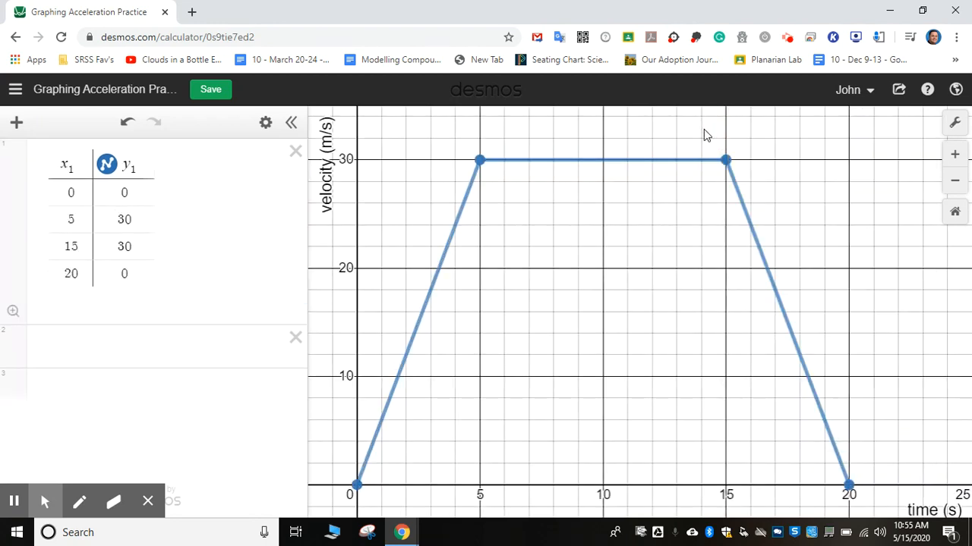